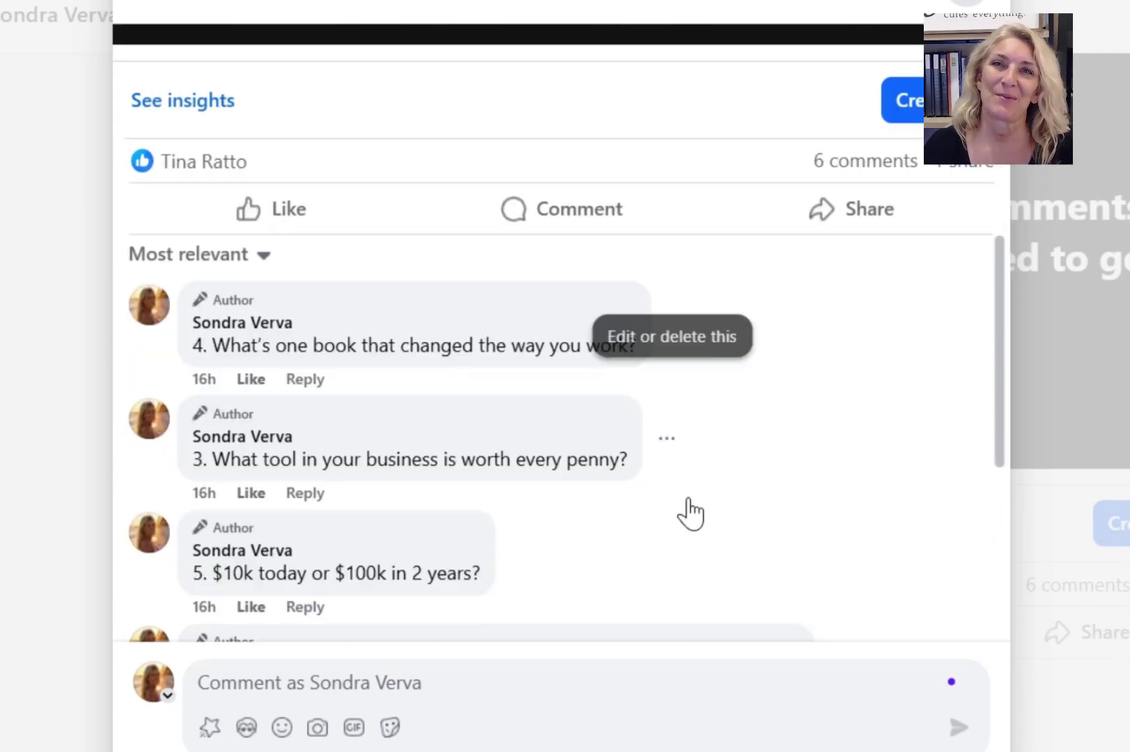
pyautogui.scroll(-3, 682, 529)
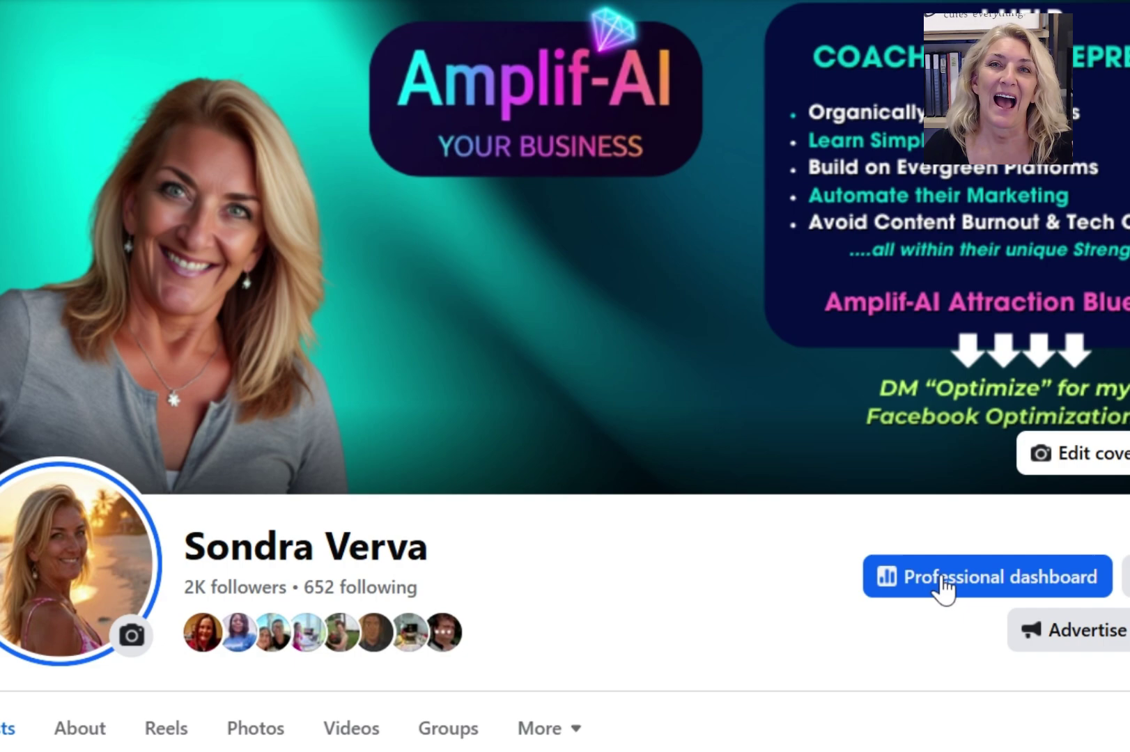
# - Go to the profile's Professional dashboard and open the Content library's Scheduled list
pyautogui.click(938, 587)
pyautogui.click(949, 552)
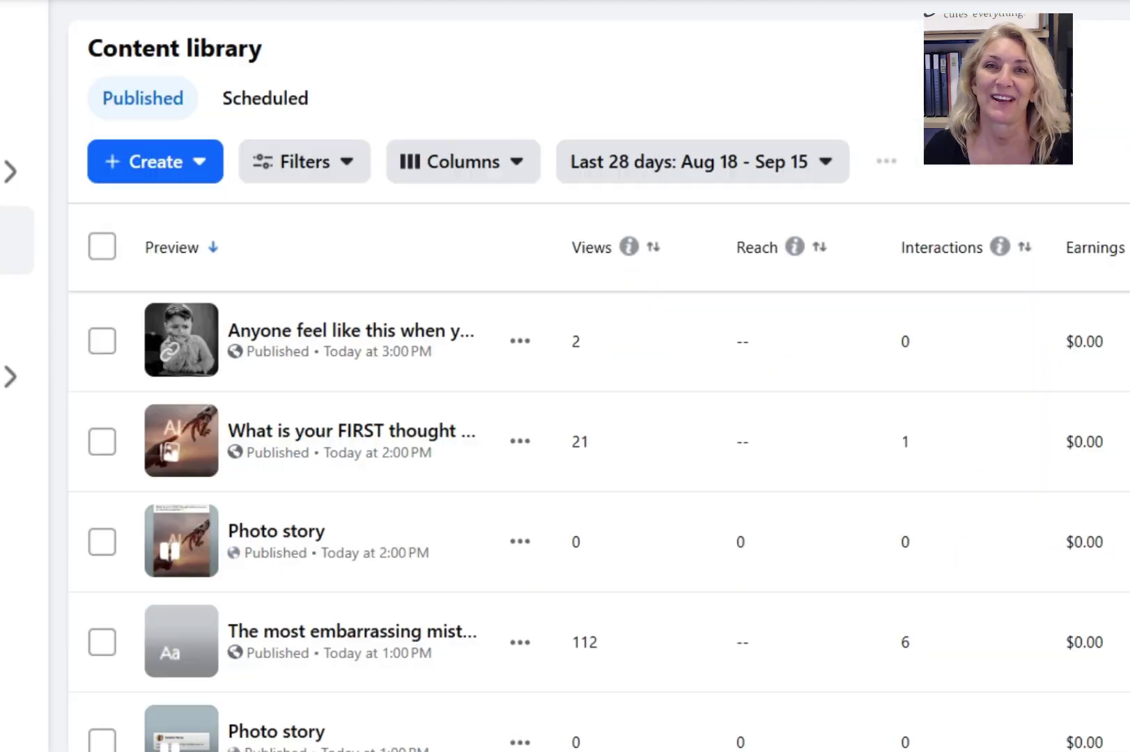
pyautogui.click(289, 111)
# - Create a post with the pasted 'Do you really need a Facebook group' headline on a black background
pyautogui.click(156, 167)
pyautogui.click(201, 221)
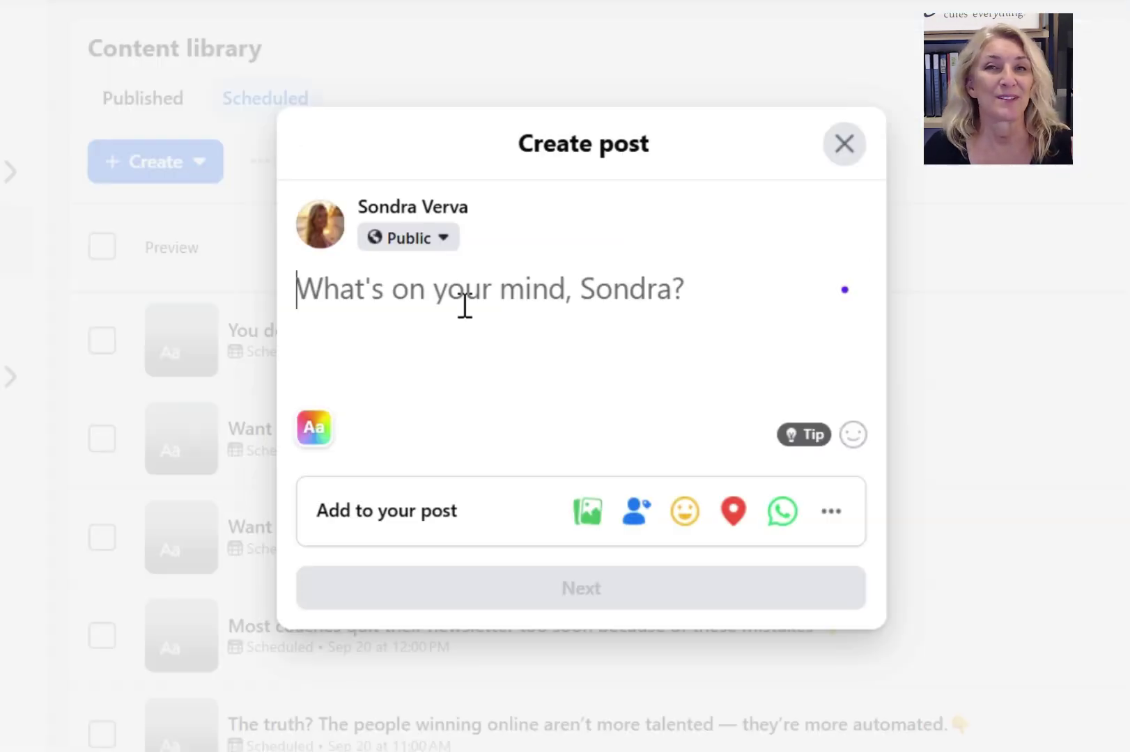
pyautogui.write('Do you really need a Facebook group, or is your profile enough? Here’s the truth 👇')
pyautogui.click(300, 428)
pyautogui.click(498, 436)
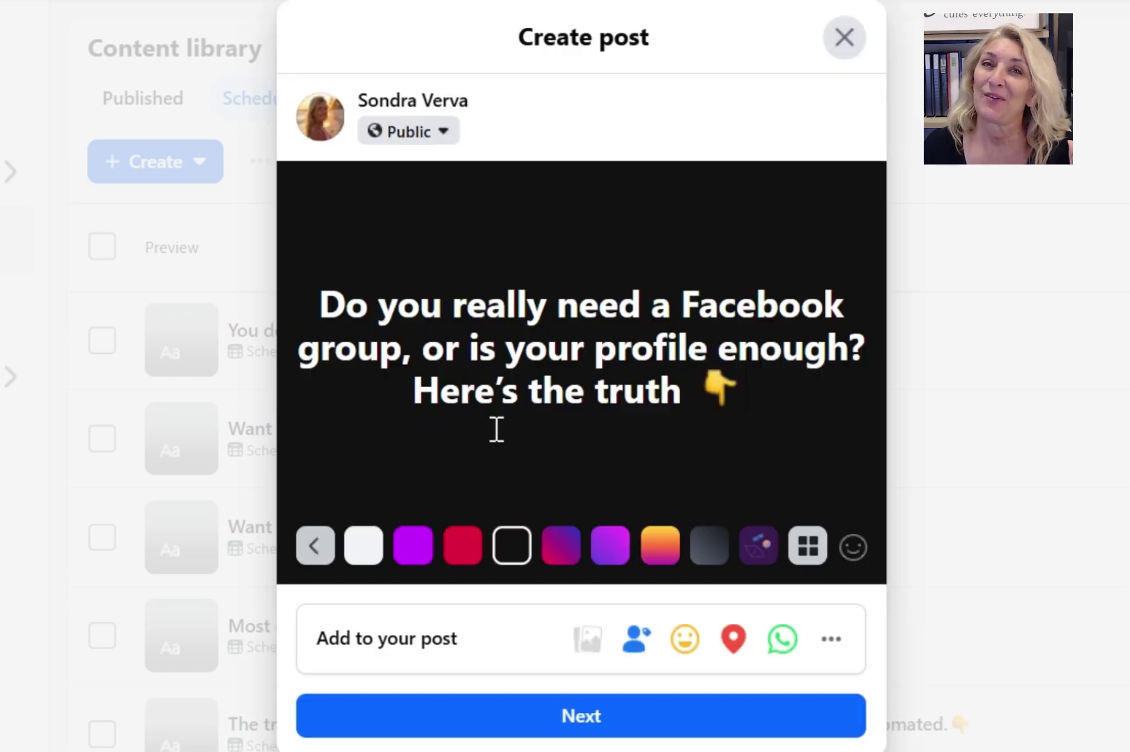
# - Schedule the post for later, saving the date and time
pyautogui.click(582, 718)
pyautogui.click(716, 345)
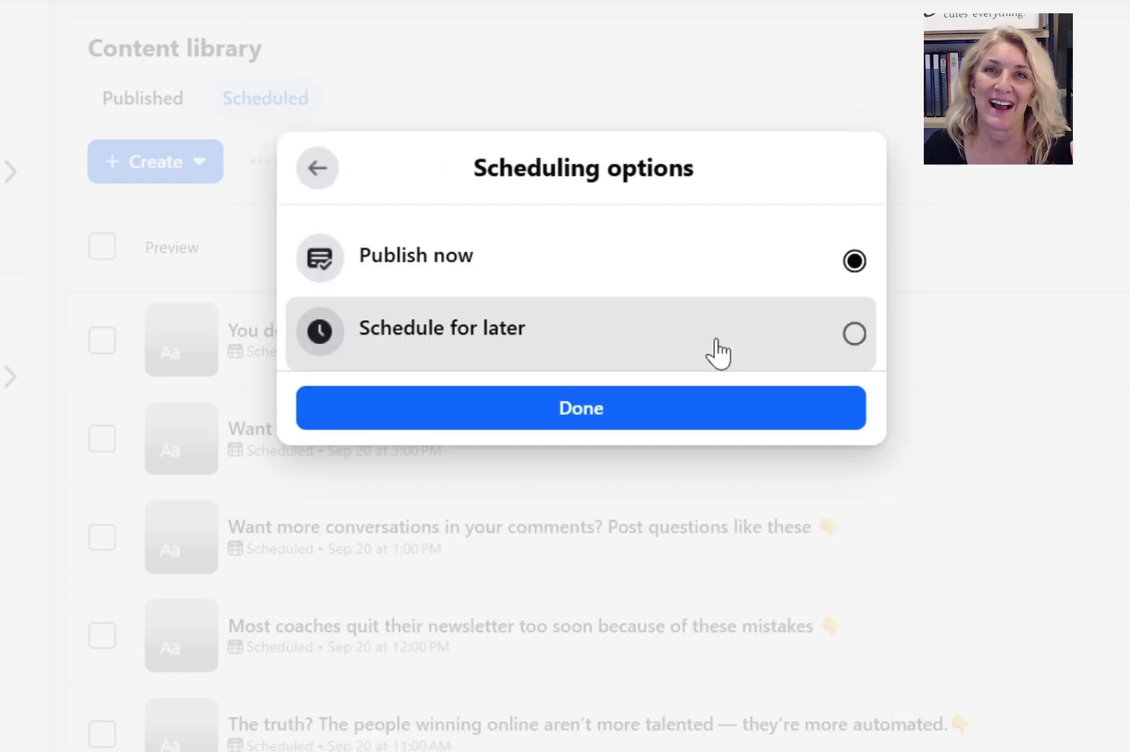
pyautogui.click(717, 352)
pyautogui.click(669, 396)
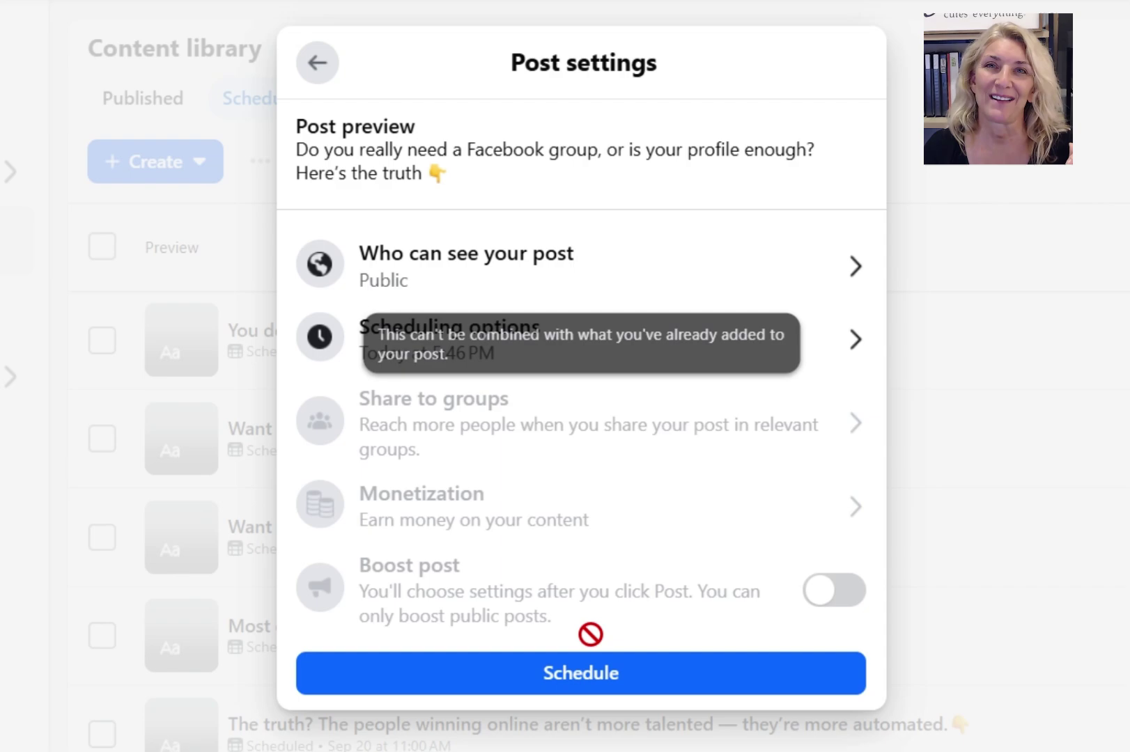
pyautogui.click(603, 673)
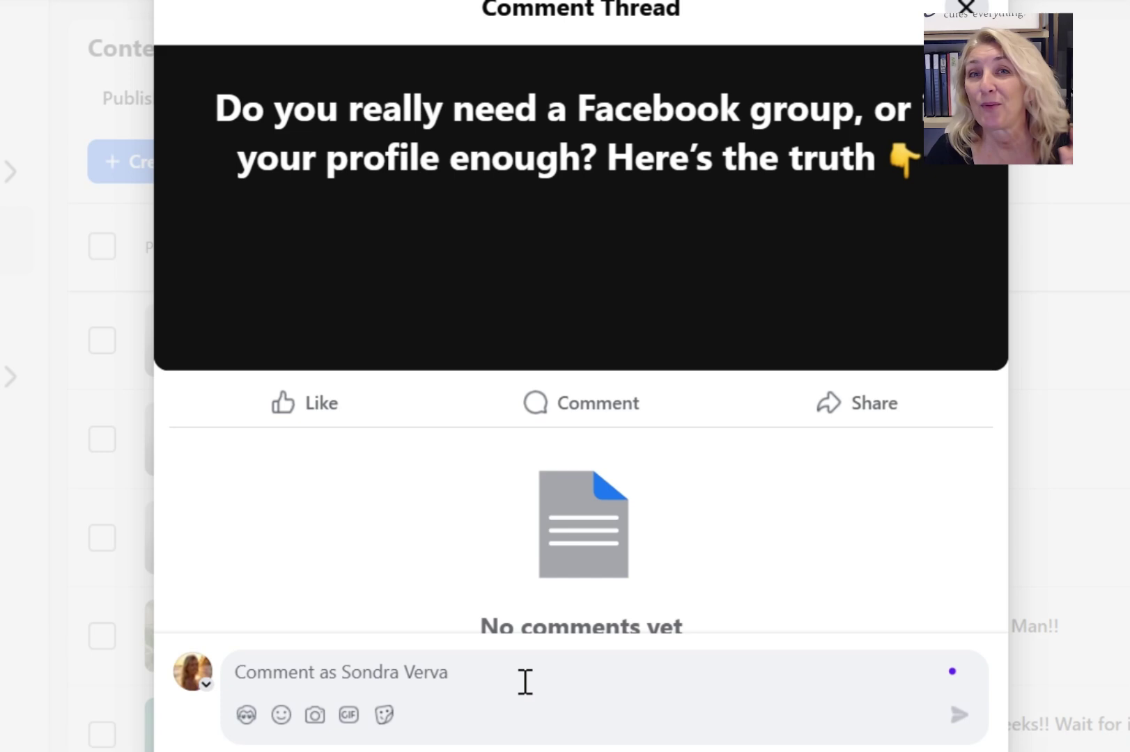
# - Paste the five tips into the comment box and post tips 1 and 2 as separate comments
pyautogui.rightClick(525, 680)
pyautogui.click(627, 212)
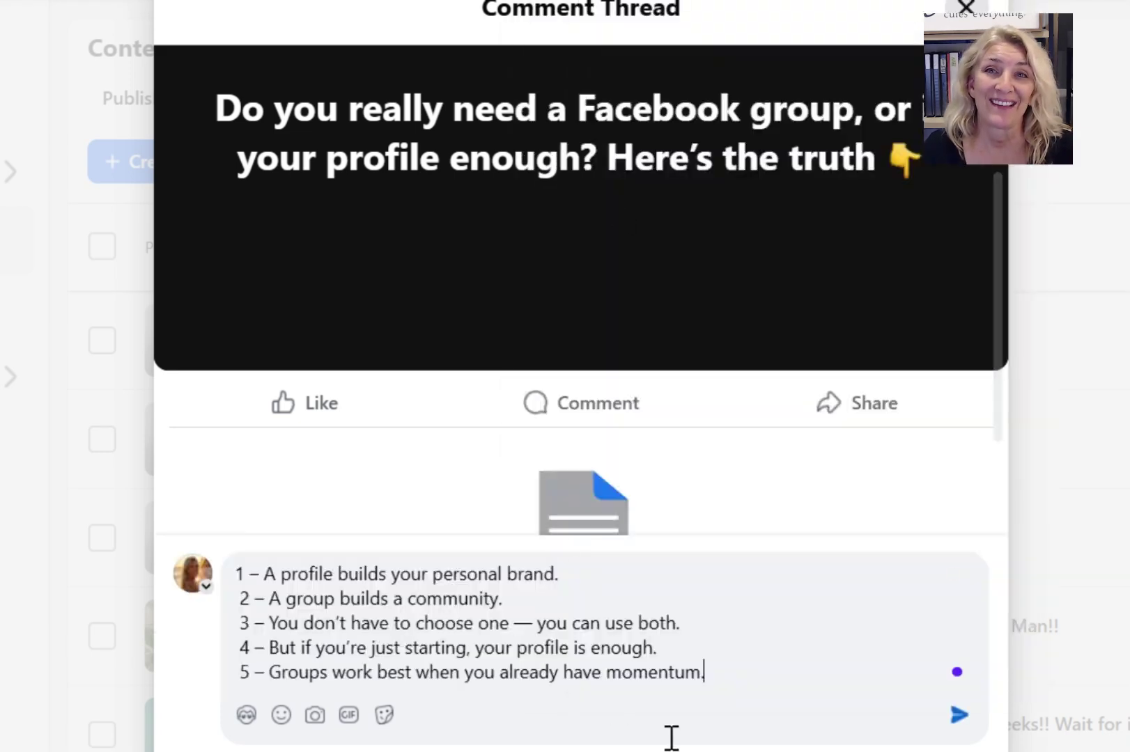
pyautogui.moveTo(705, 673); pyautogui.dragTo(237, 598)
pyautogui.rightClick(244, 599)
pyautogui.hotkey('ctrl', 'x')
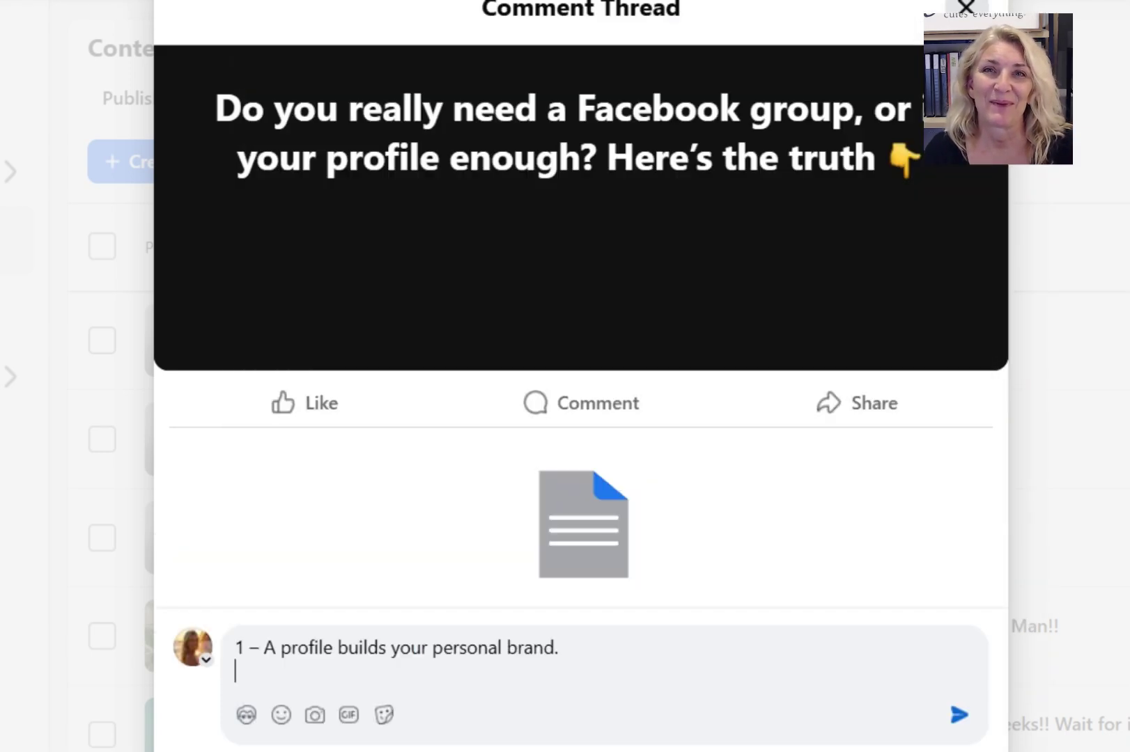
pyautogui.click(958, 718)
pyautogui.rightClick(608, 660)
pyautogui.click(737, 153)
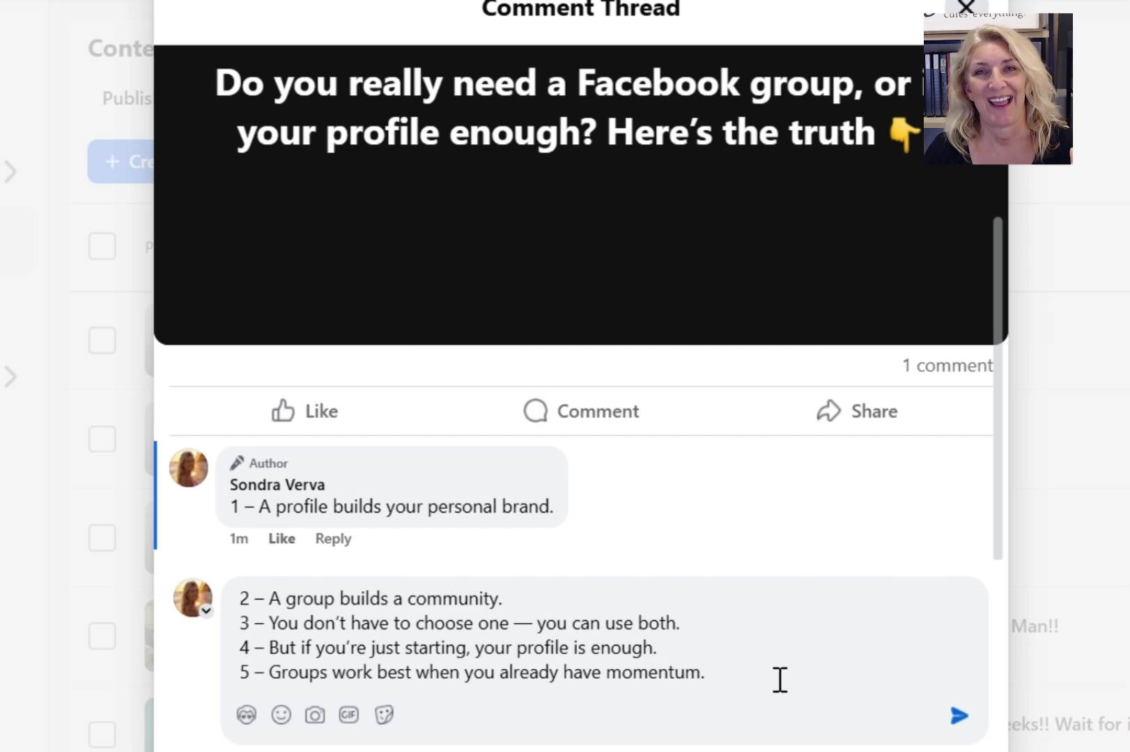
pyautogui.moveTo(708, 675); pyautogui.dragTo(242, 622)
pyautogui.rightClick(254, 622)
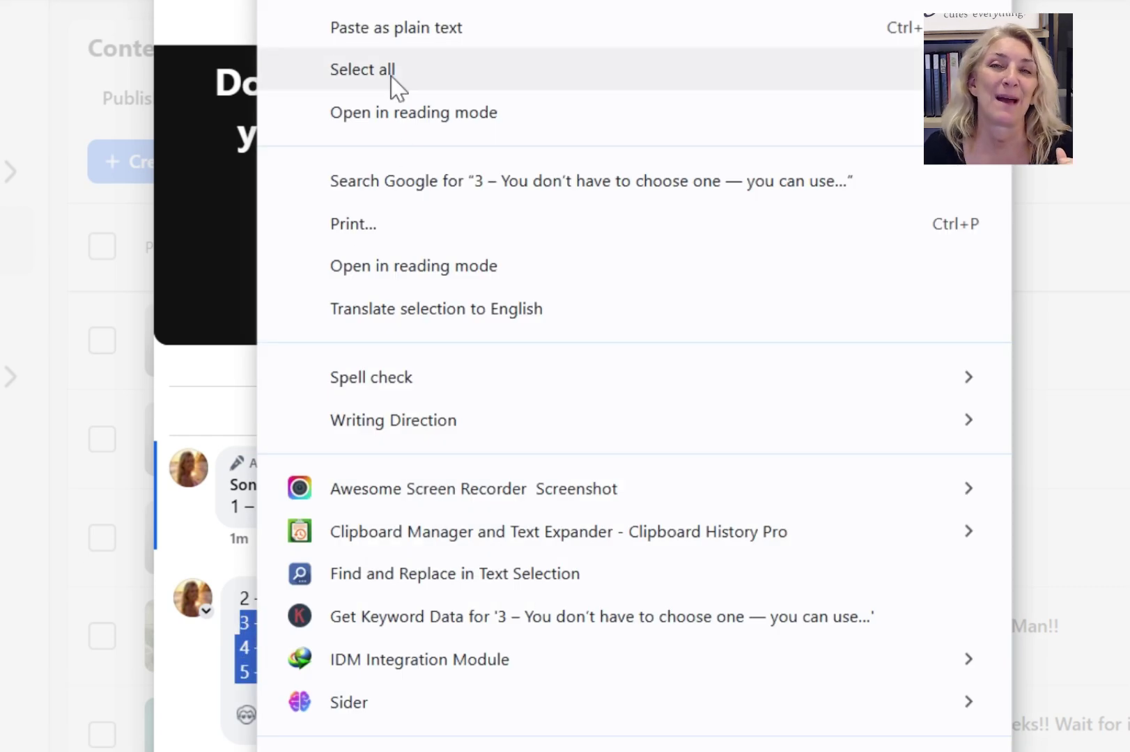
pyautogui.hotkey('ctrl', 'x')
pyautogui.click(959, 715)
# - Post tips 3 and 4 as their own comments, cutting away the remaining tips each time
pyautogui.rightClick(426, 658)
pyautogui.click(488, 149)
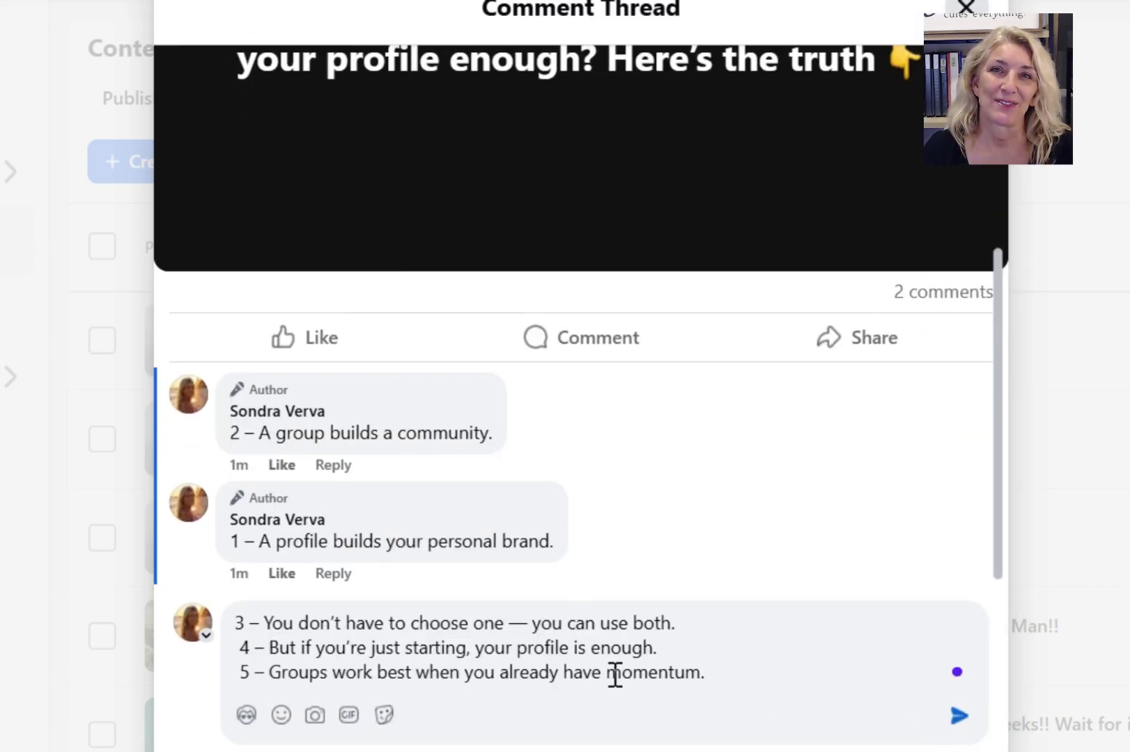
pyautogui.moveTo(718, 675); pyautogui.dragTo(240, 647)
pyautogui.rightClick(244, 647)
pyautogui.hotkey('ctrl', 'x')
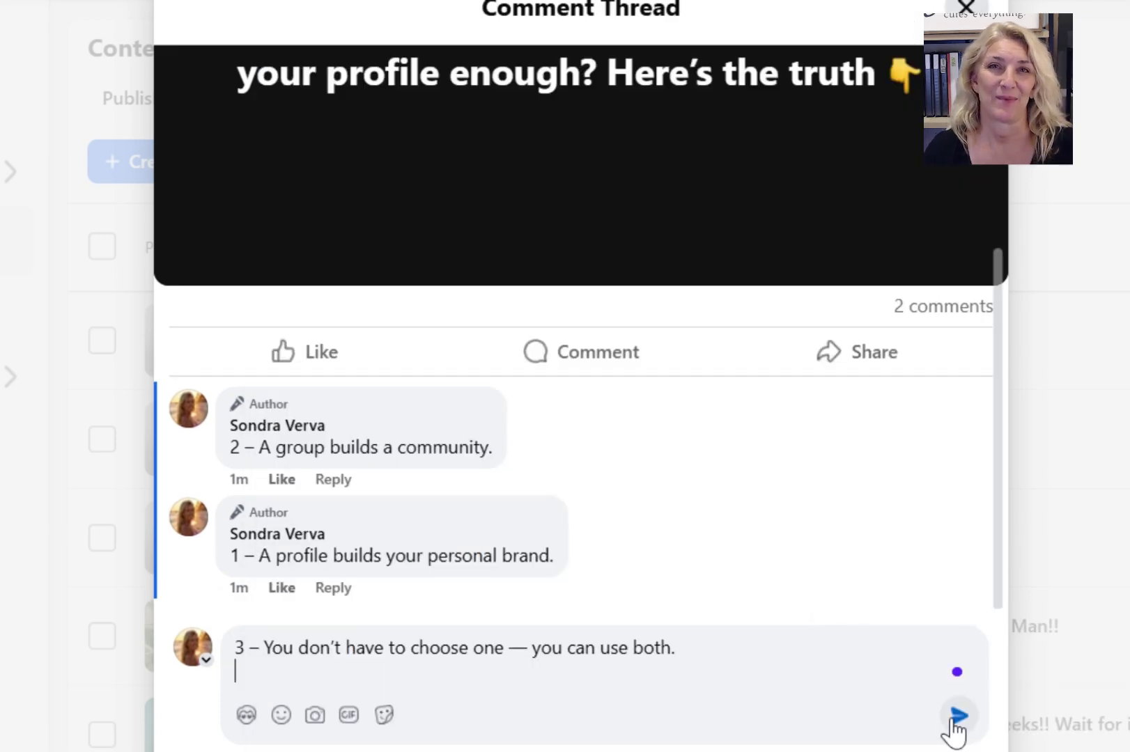
pyautogui.click(958, 718)
pyautogui.rightClick(525, 686)
pyautogui.click(578, 220)
pyautogui.moveTo(707, 673); pyautogui.dragTo(237, 673)
pyautogui.rightClick(279, 672)
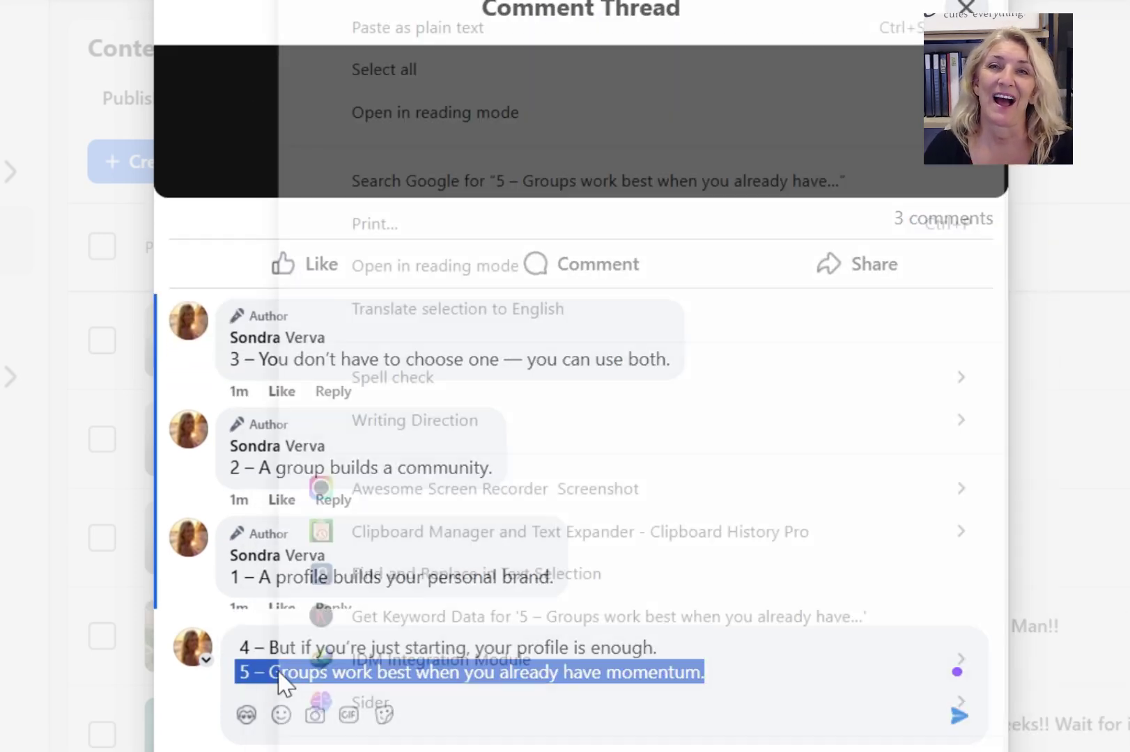
pyautogui.hotkey('ctrl', 'x')
pyautogui.click(959, 716)
# - Paste tip 5 back in and post it as the final comment
pyautogui.rightClick(641, 672)
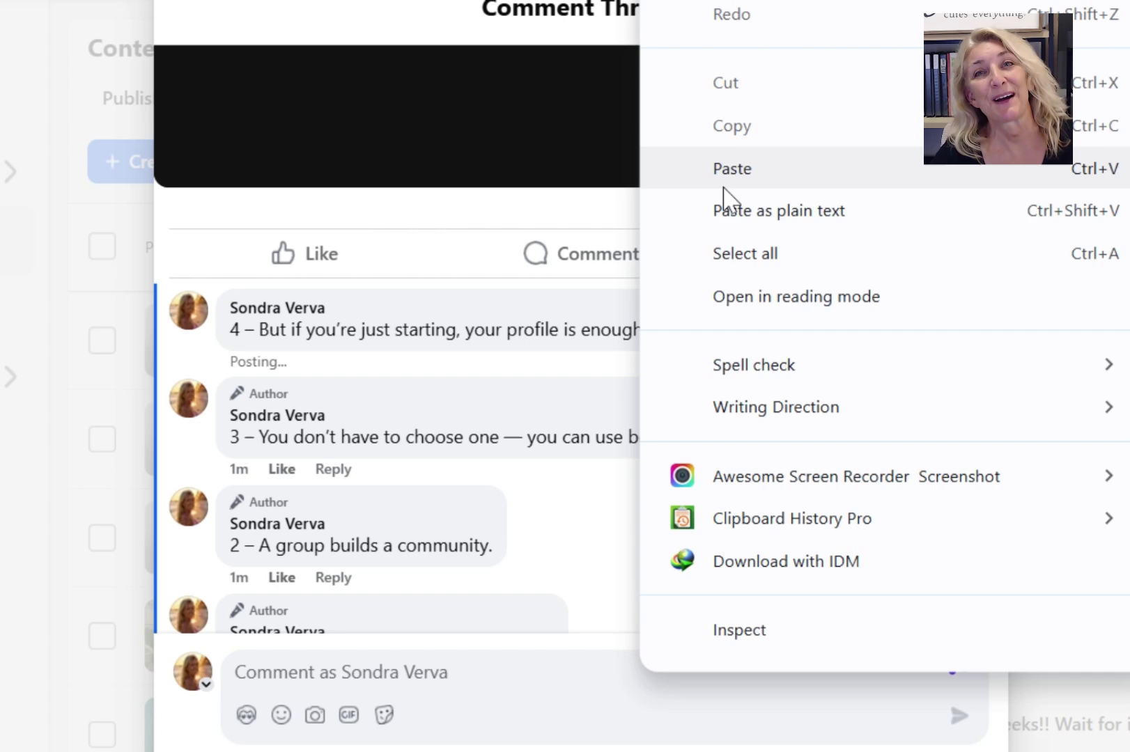
pyautogui.click(725, 170)
pyautogui.click(958, 716)
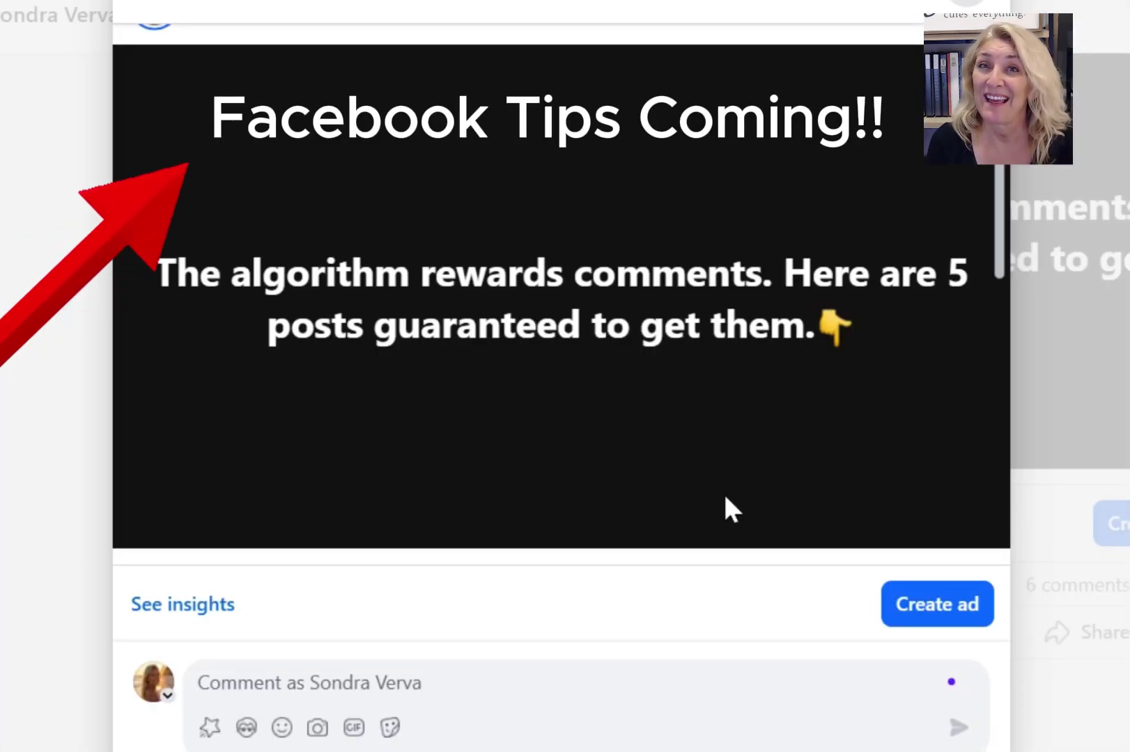
pyautogui.scroll(-9, 724, 492)
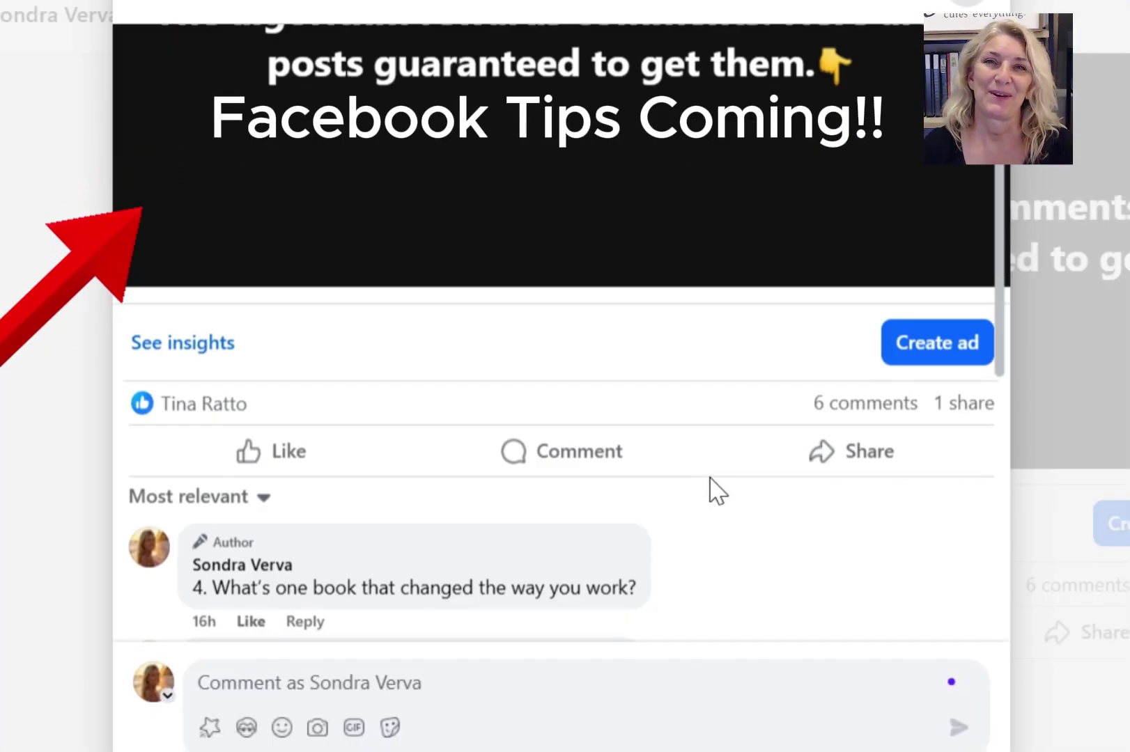
pyautogui.scroll(-5, 690, 516)
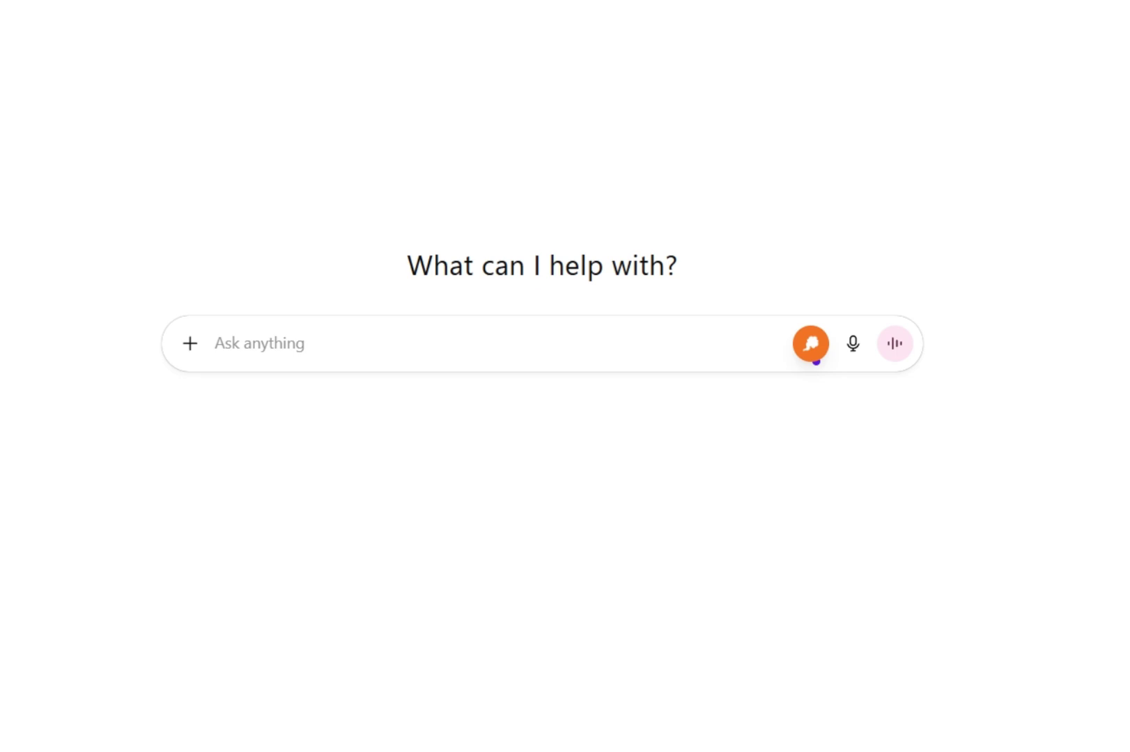
# - Paste the full Facebook scheduling-and-commenting instructions into the ChatGPT prompt box and open the extra tools list
pyautogui.rightClick(288, 340)
pyautogui.click(353, 320)
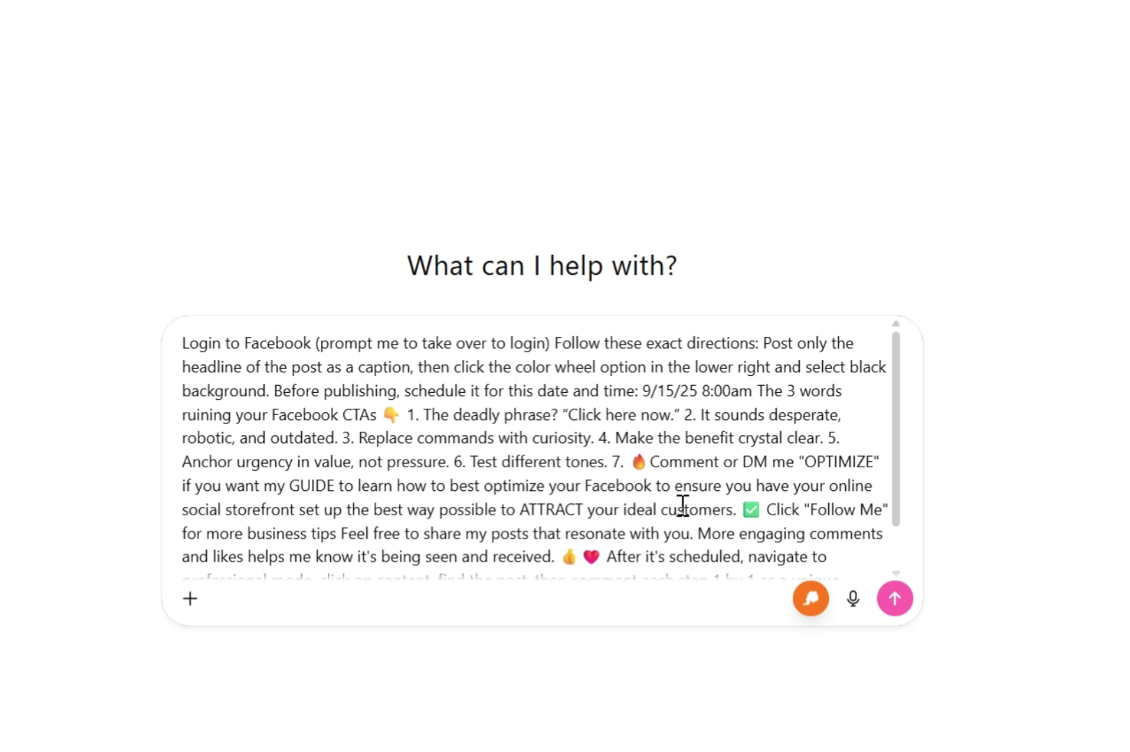
pyautogui.scroll(-2, 697, 487)
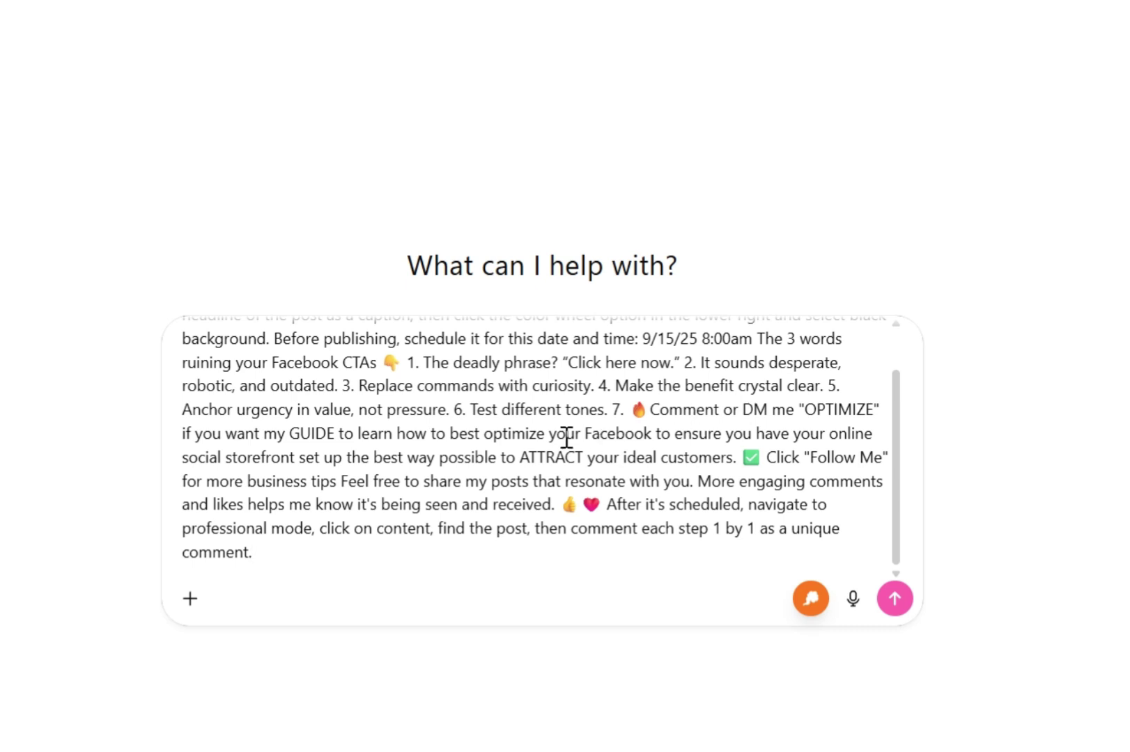
pyautogui.click(190, 600)
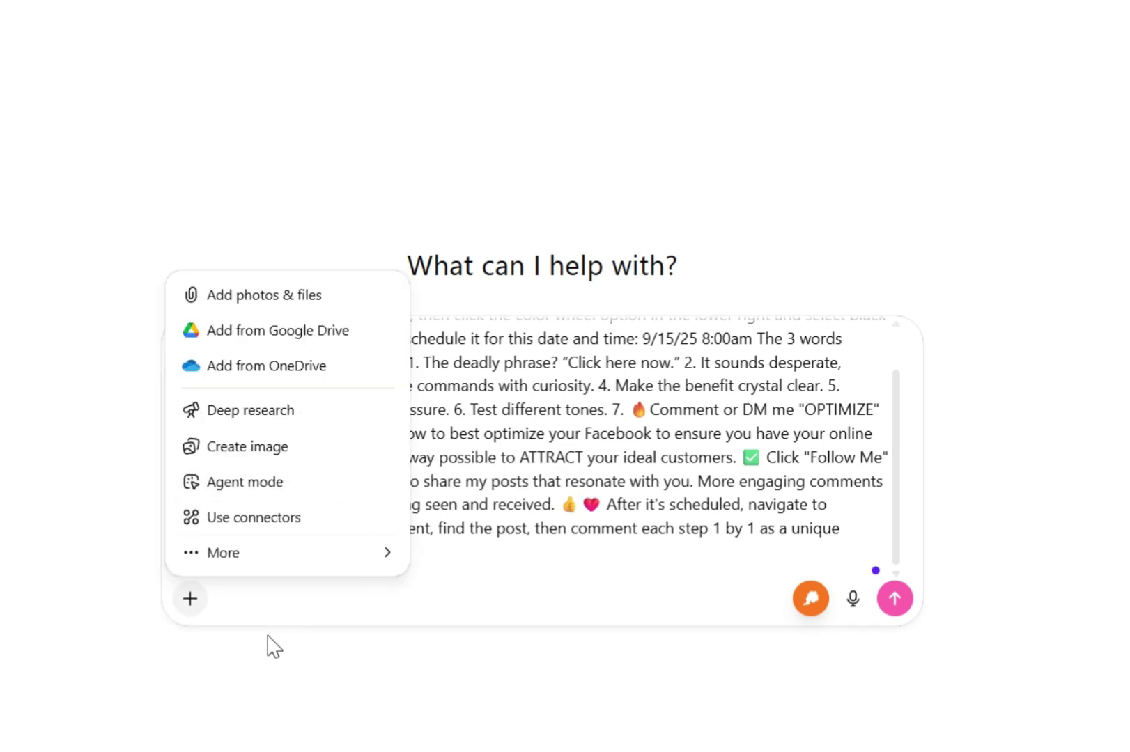
# - Switch on Agent mode and send the Facebook post instructions to the agent
pyautogui.click(270, 482)
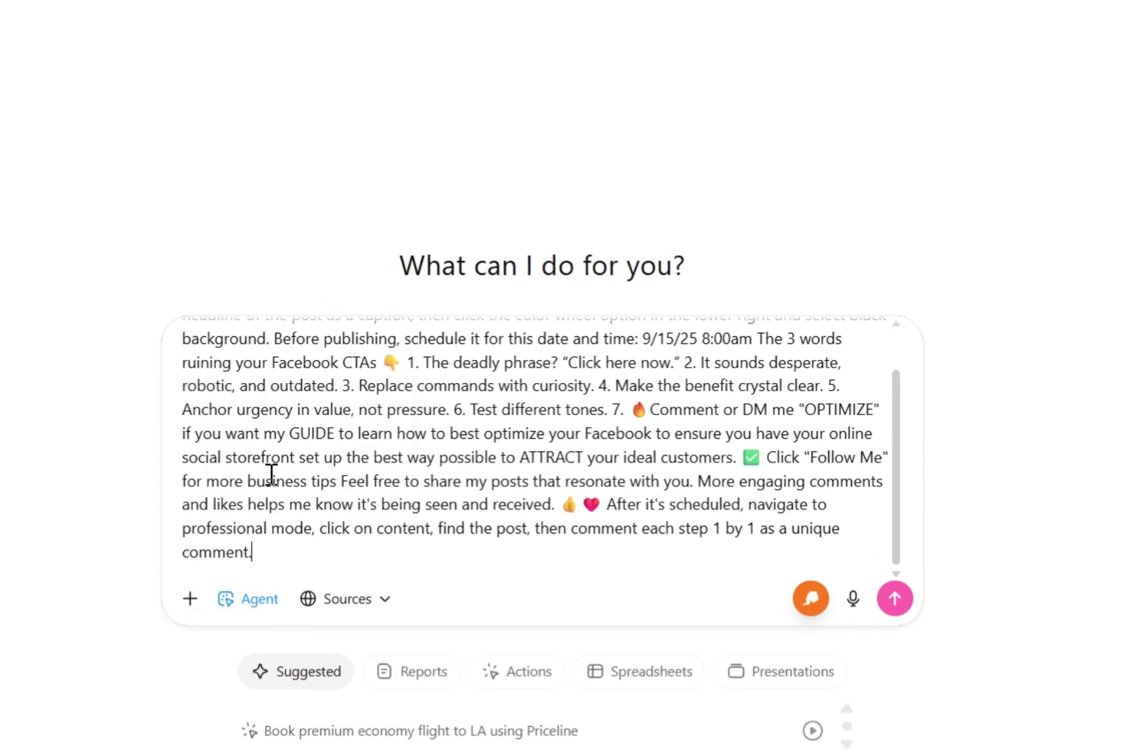
pyautogui.click(896, 599)
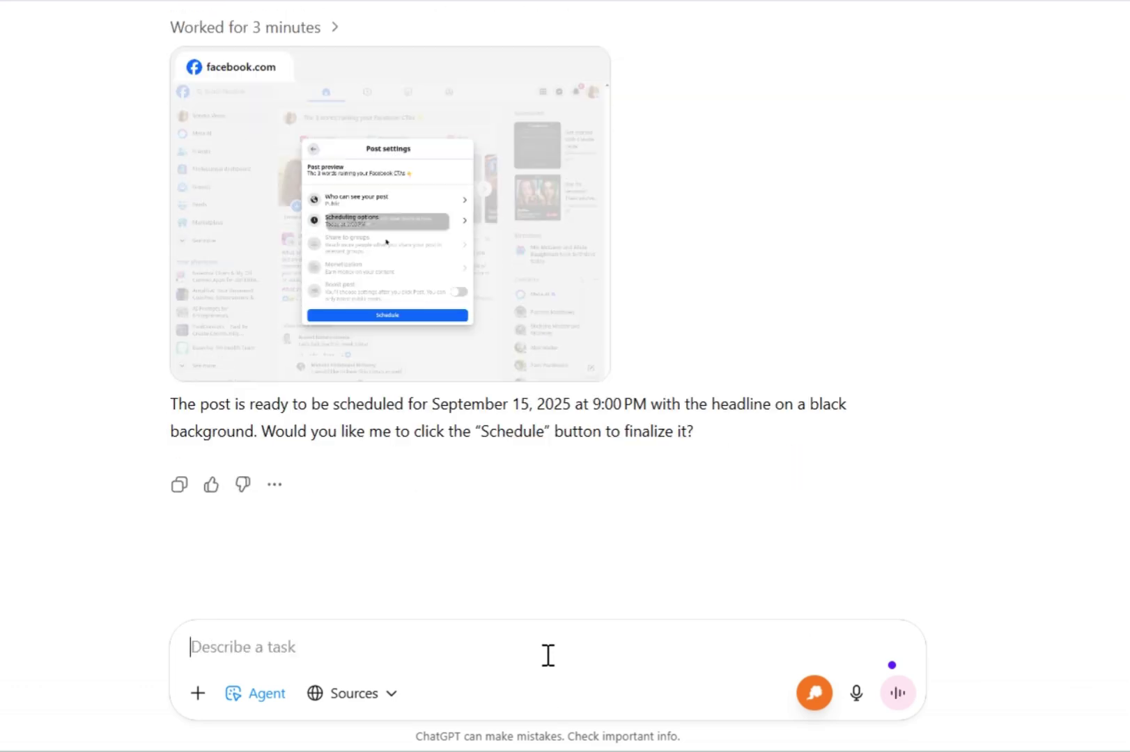
# - Reply 'yes' so the agent schedules the post for September 15, 2025 at 9:00 PM
pyautogui.write('yes')
pyautogui.press('Return')
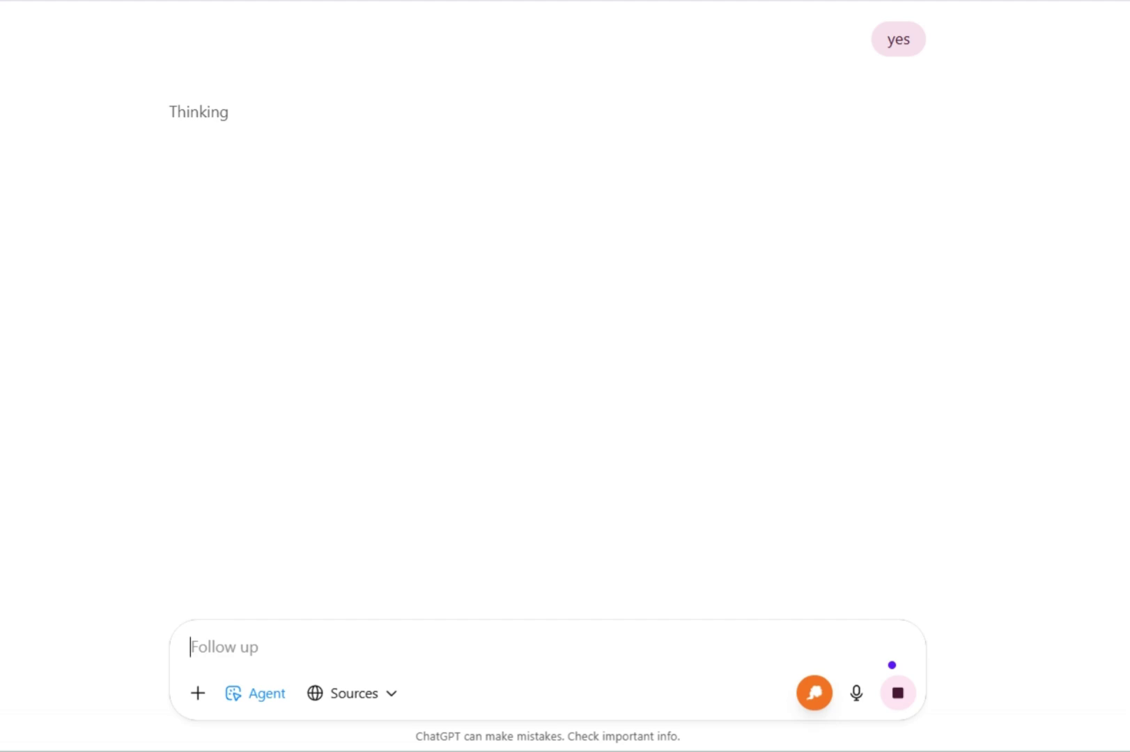
pyautogui.scroll(5, 1067, 542)
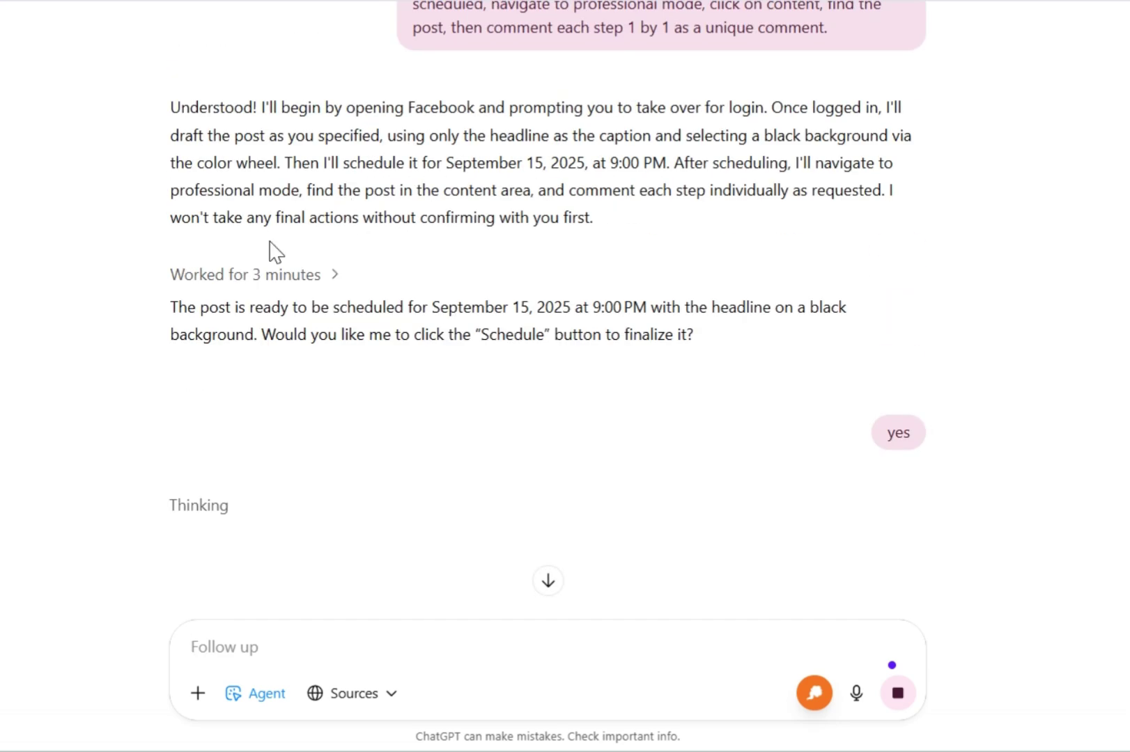
pyautogui.scroll(-3, 767, 460)
pyautogui.scroll(-2, 846, 451)
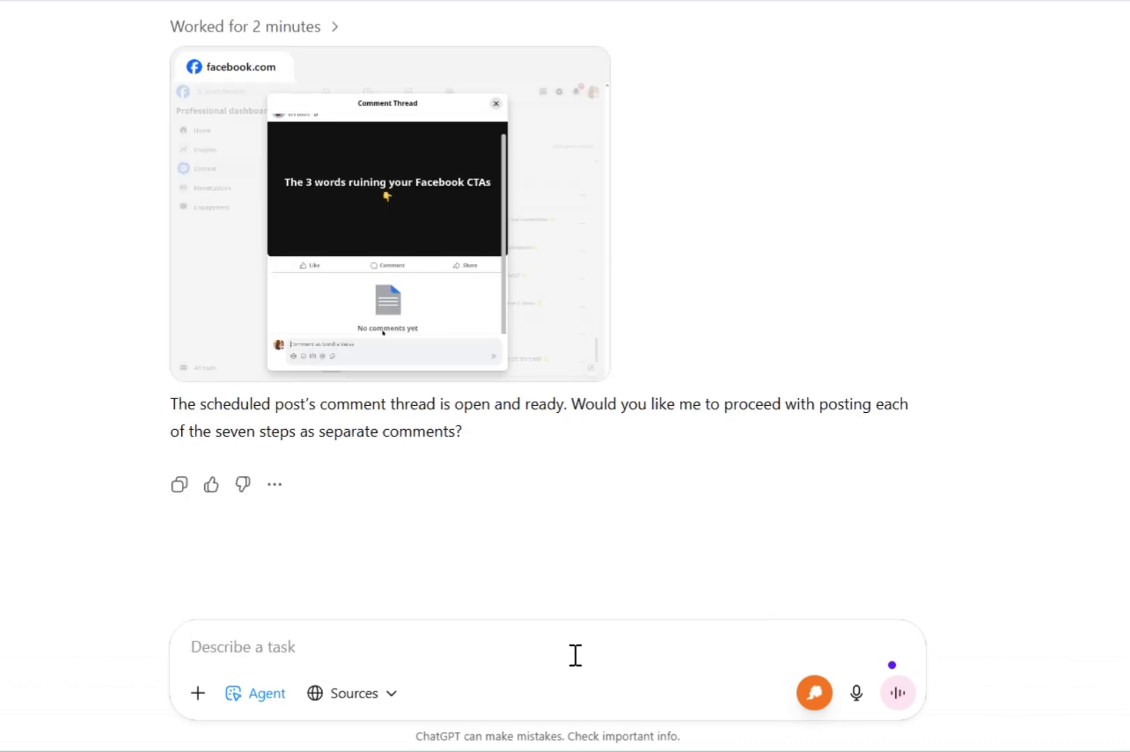
# - Reply 'y' to approve posting the seven step comments under the scheduled post
pyautogui.write('yes')
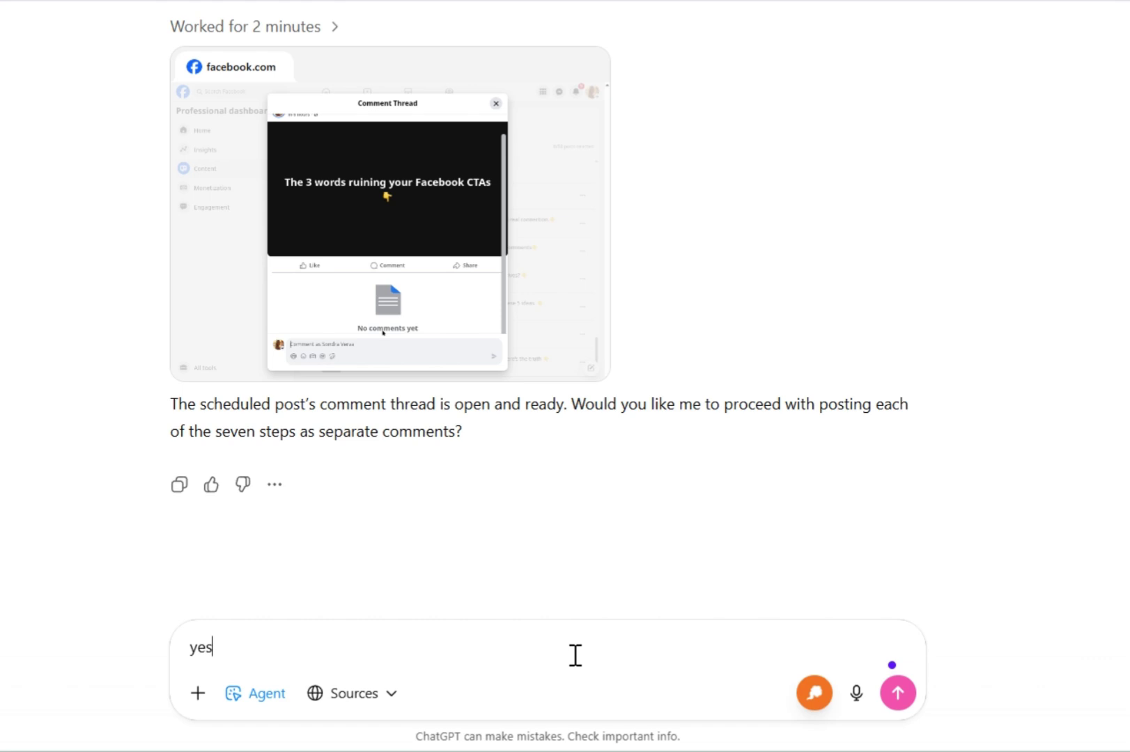
pyautogui.click(898, 697)
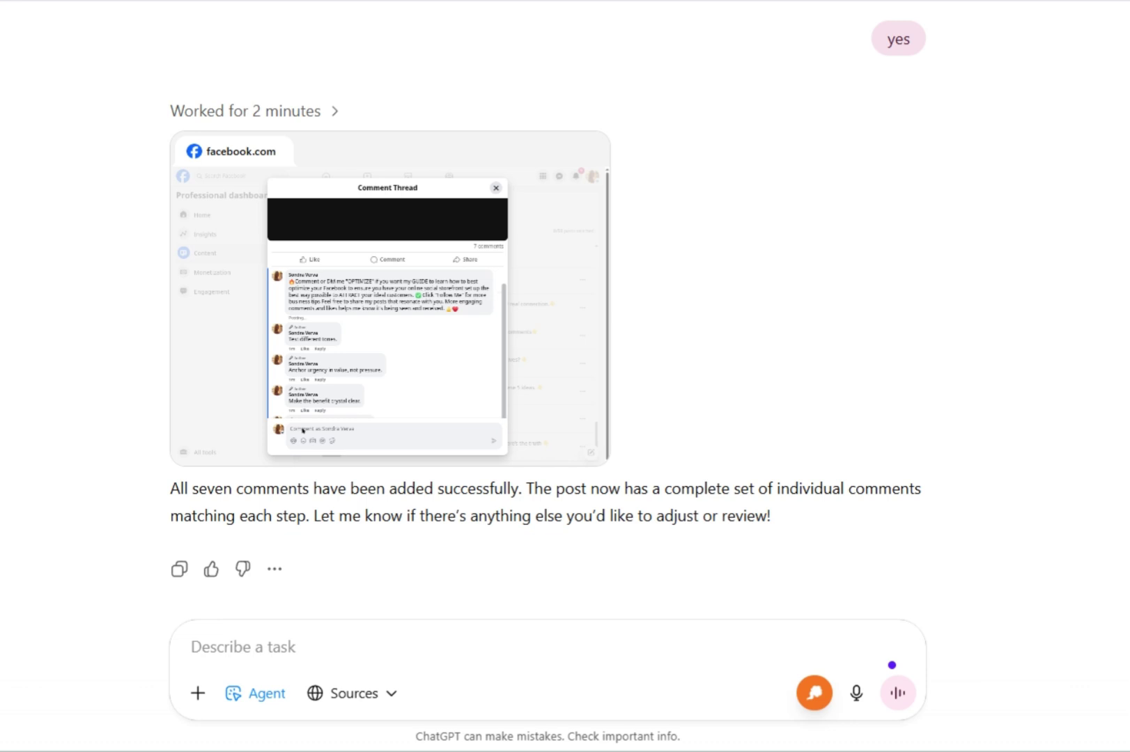
pyautogui.moveTo(409, 396)
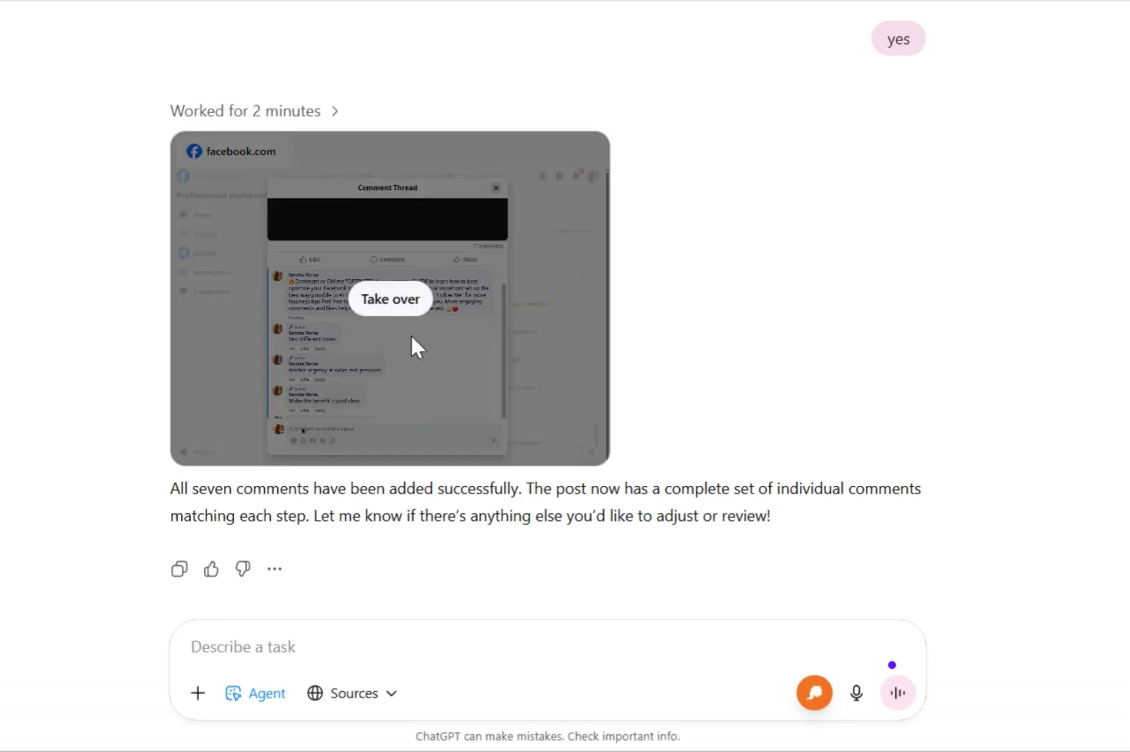